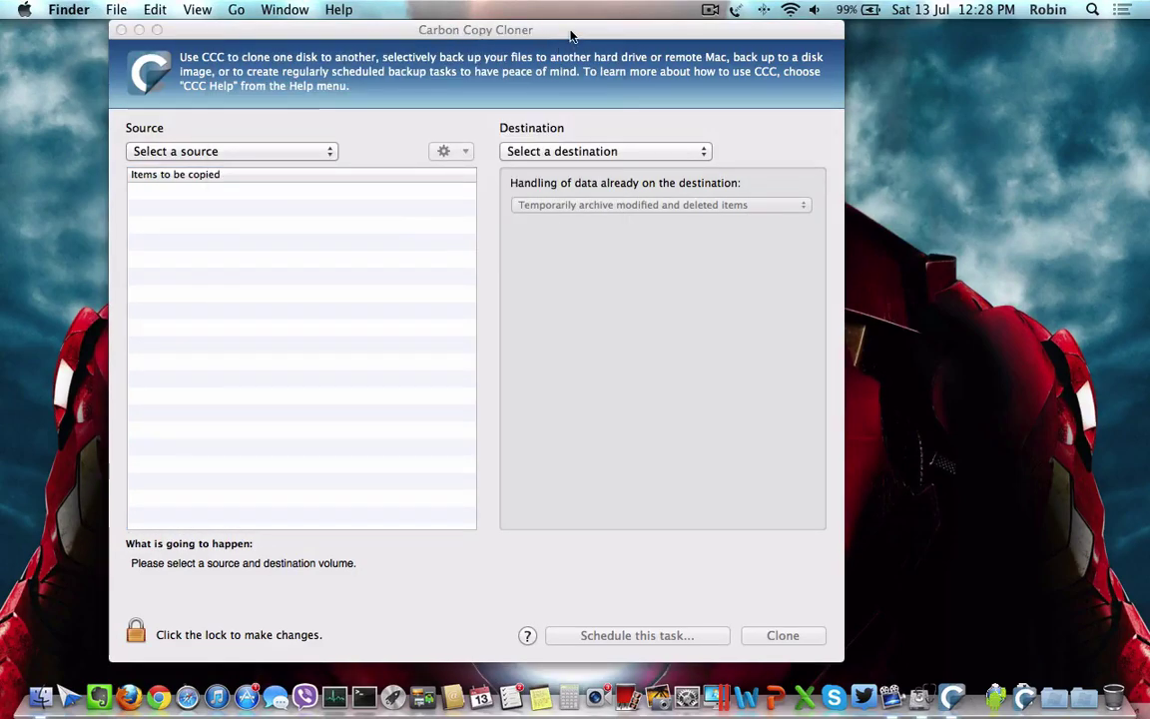
- Bring the Carbon Copy Cloner window forward so its Registration welcome dialog reappears
click(571, 35)
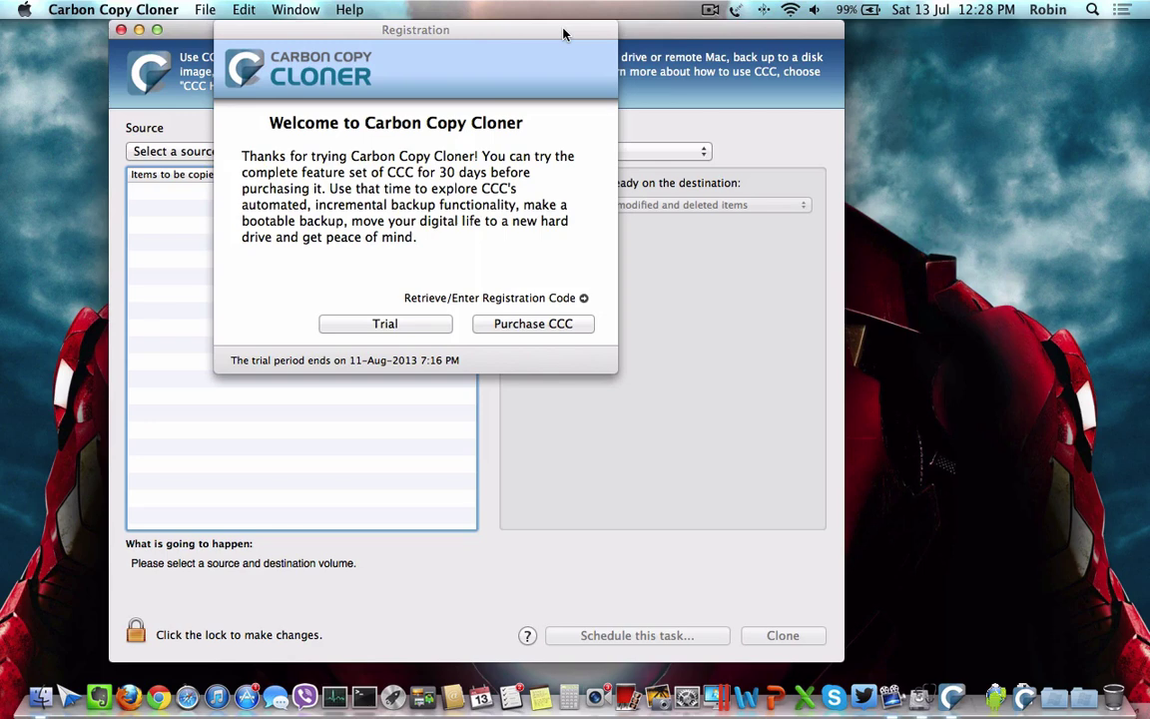
- Reposition the Registration welcome dialog and continue with the 30-day trial
click(498, 46)
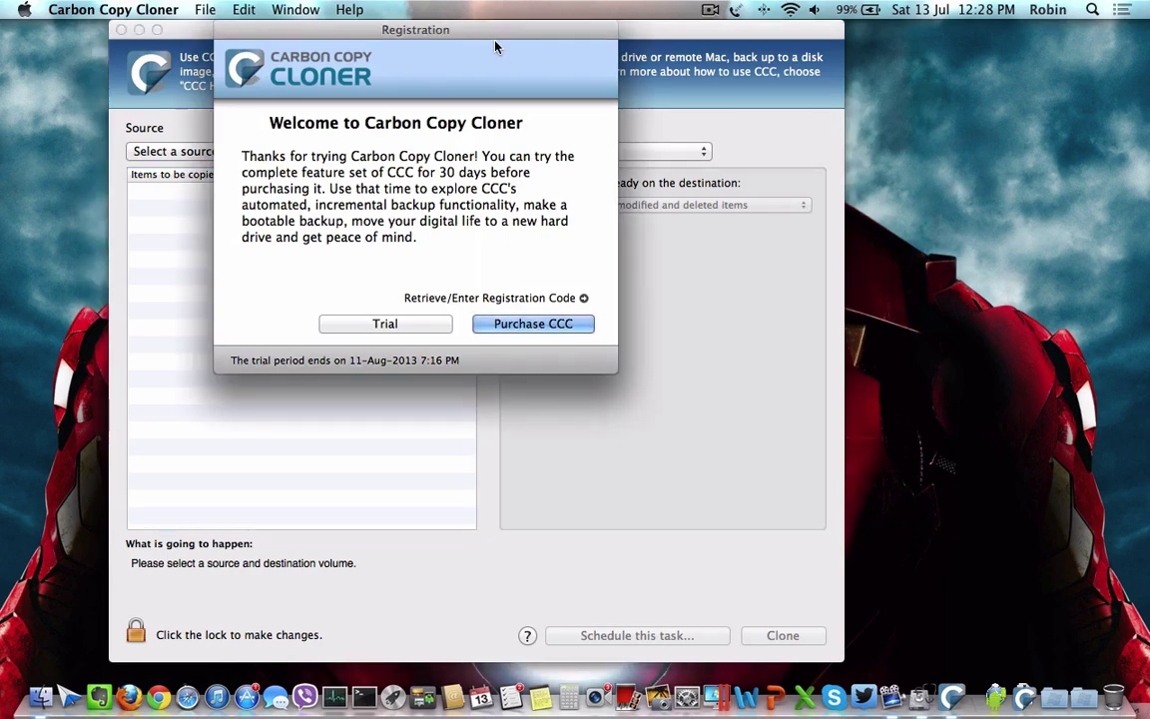
drag(451, 31, 450, 68)
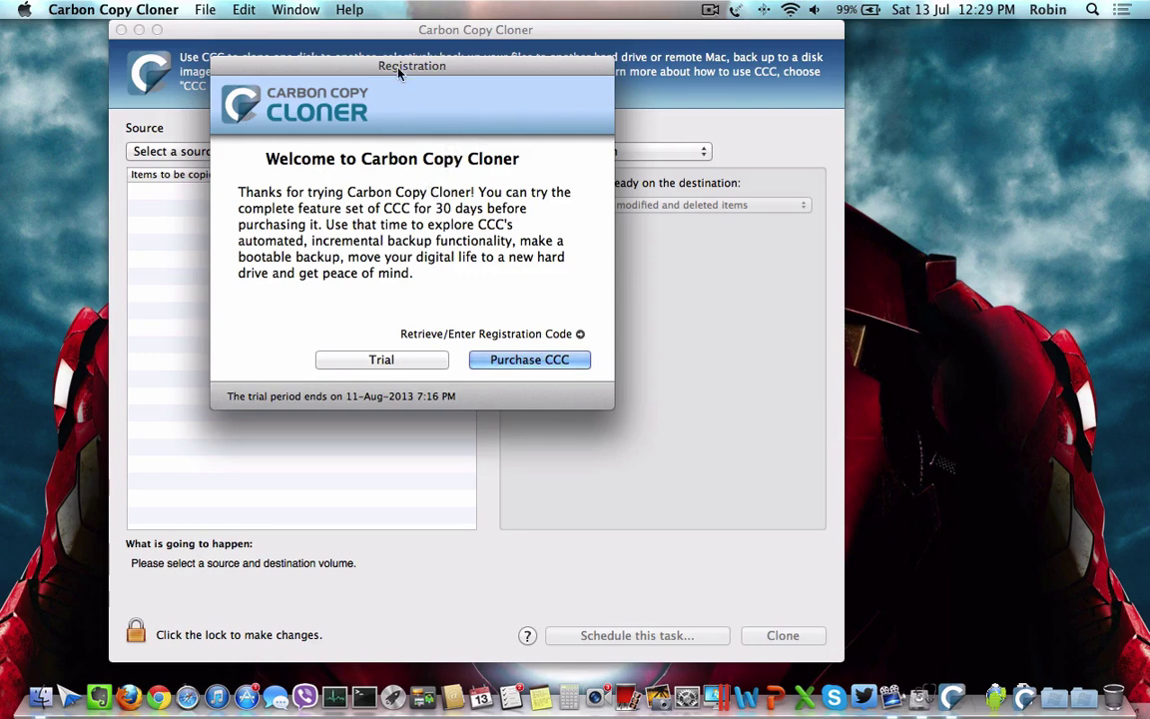
drag(401, 66, 456, 57)
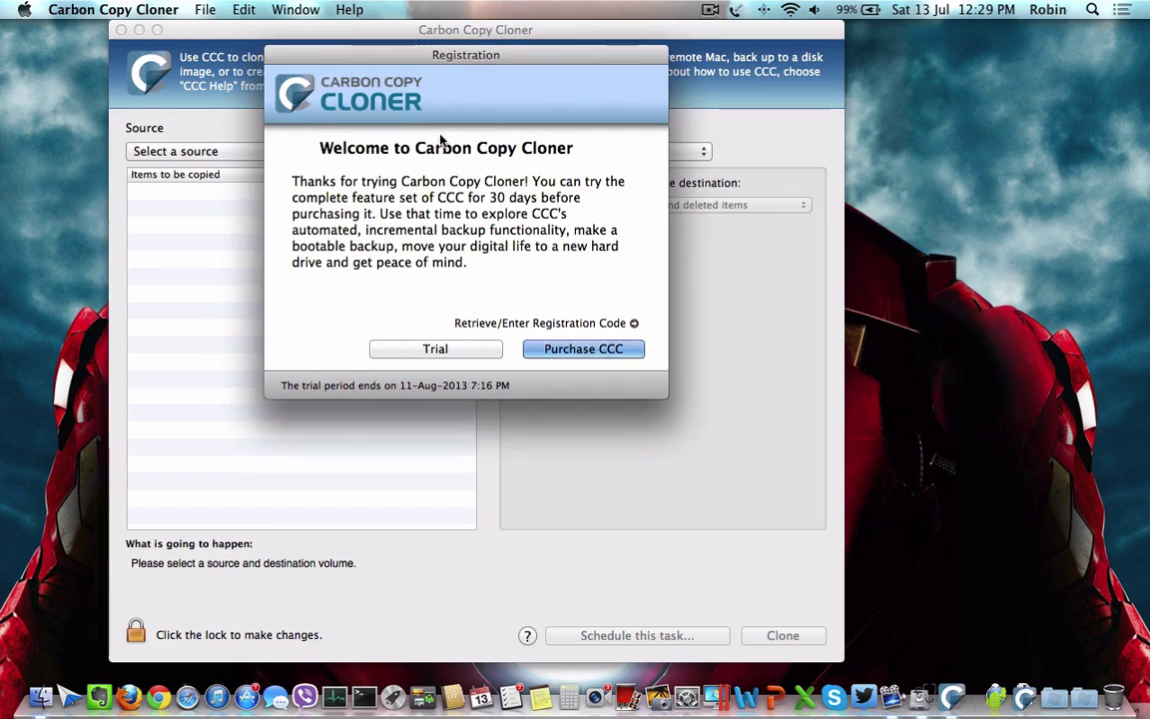
click(432, 351)
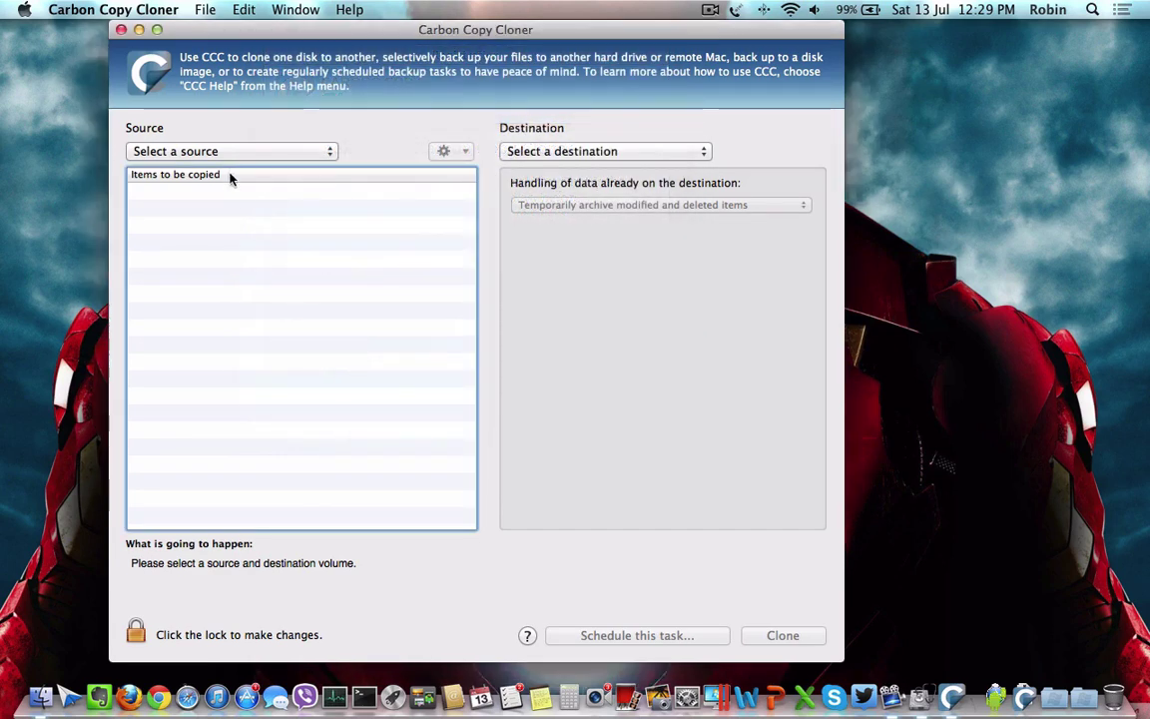
- Set Macintosh HD as source and Mac SSD as destination, then reposition the Disk Utility window
click(255, 151)
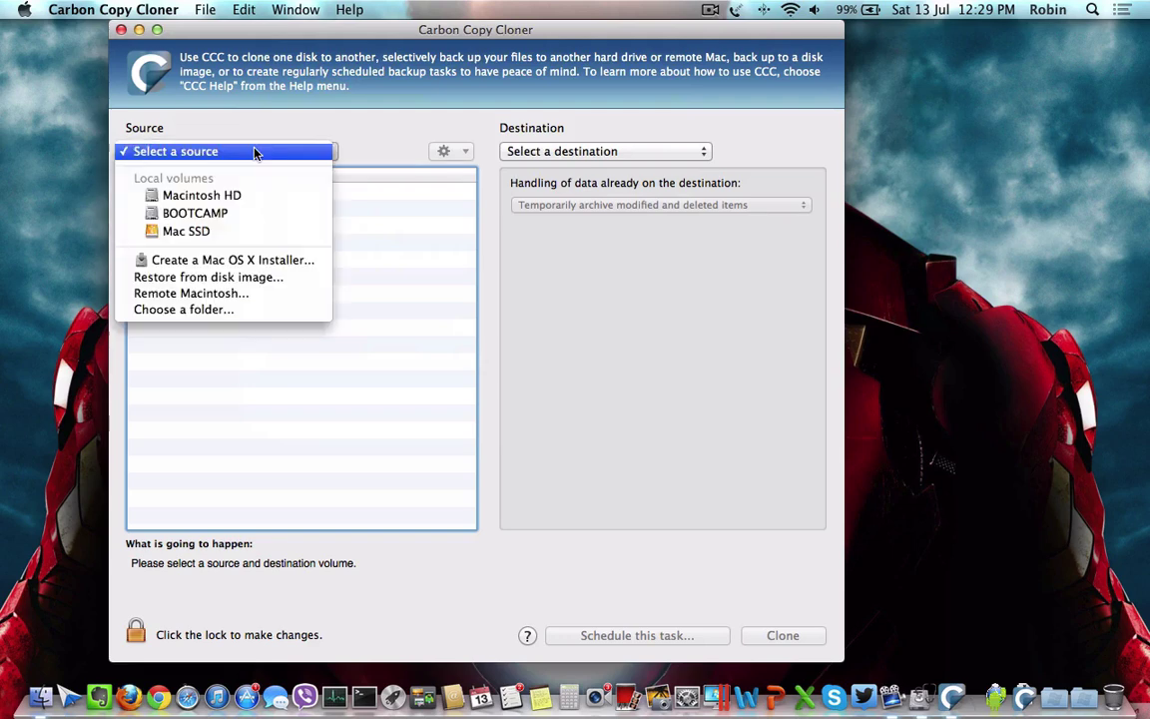
click(227, 197)
click(562, 153)
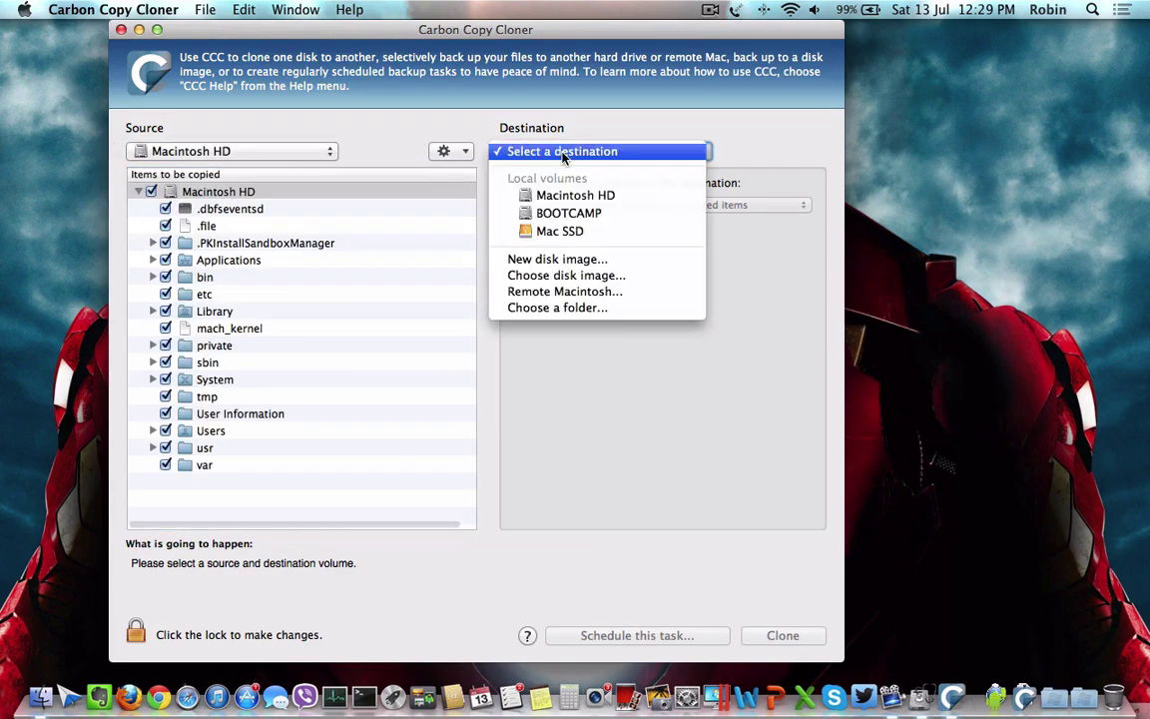
click(557, 231)
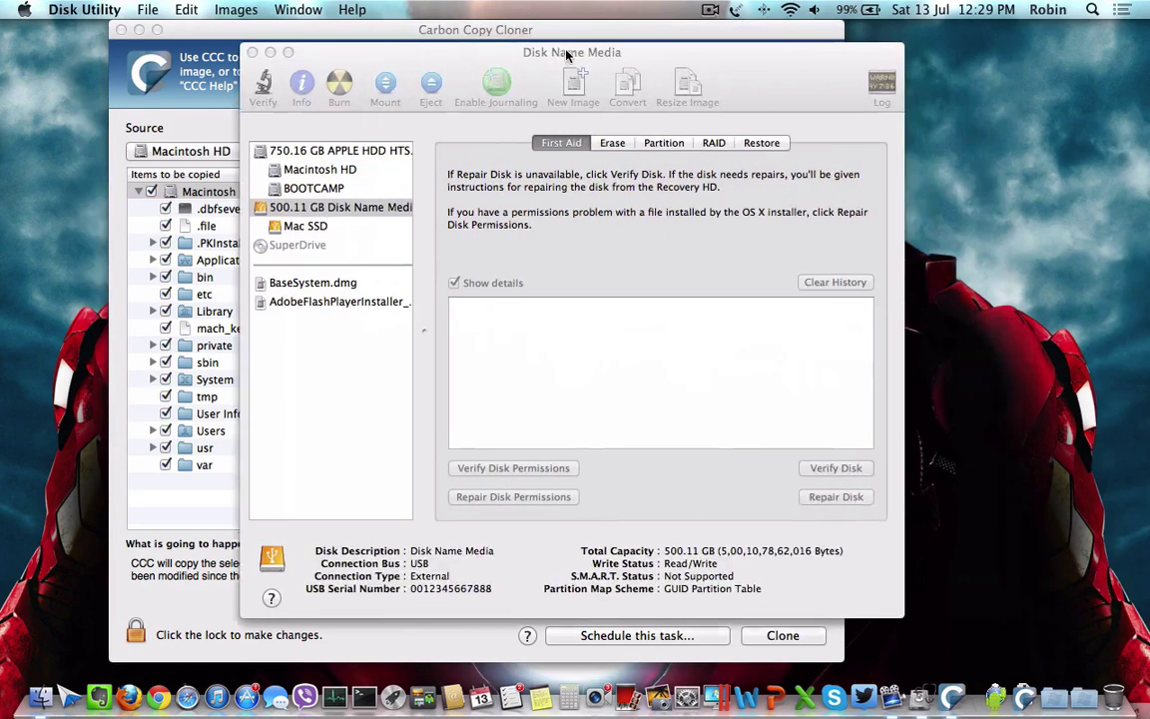
drag(586, 49, 541, 62)
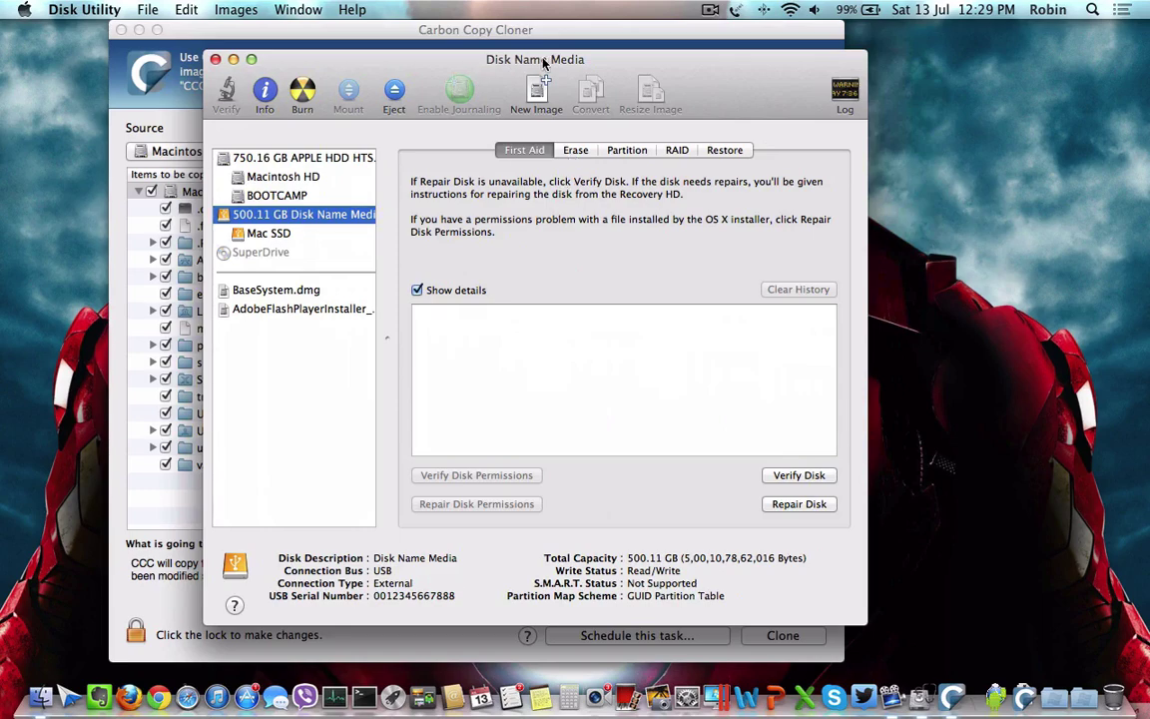
- Launch Disk Utility from the Utilities folder
click(995, 697)
scroll(589, 599, down, 5)
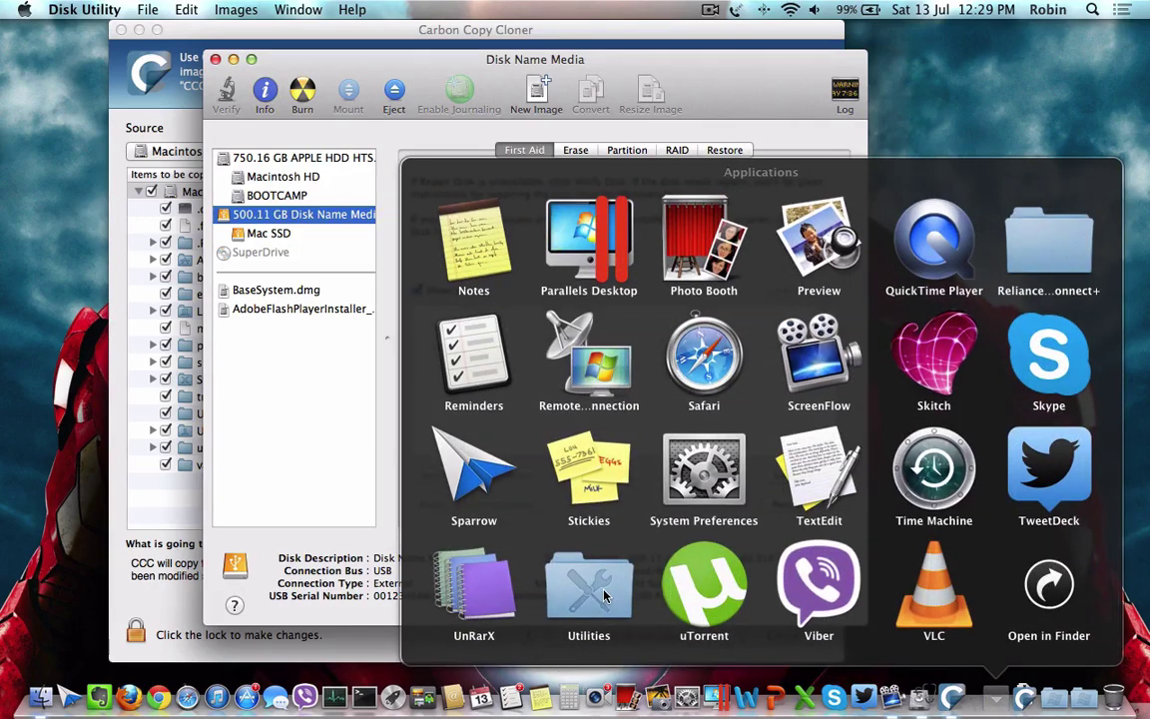
click(589, 589)
click(927, 360)
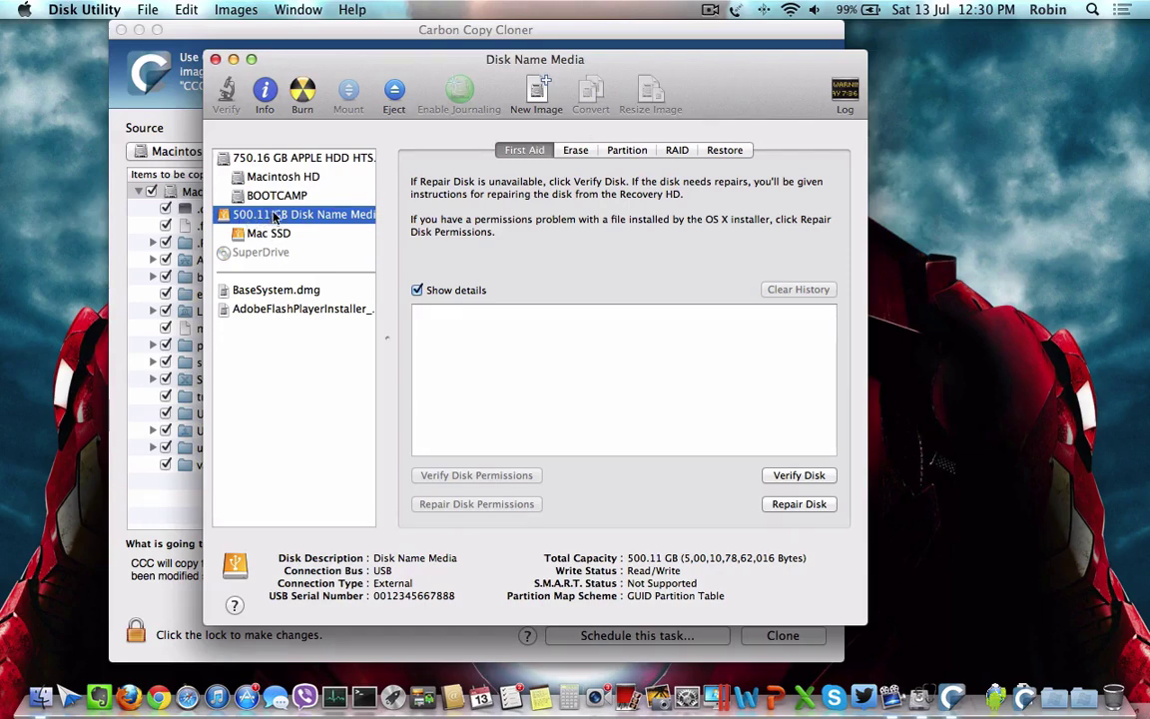
- Repartition the external 500.11 GB disk as a single GUID Partition Table partition
click(624, 151)
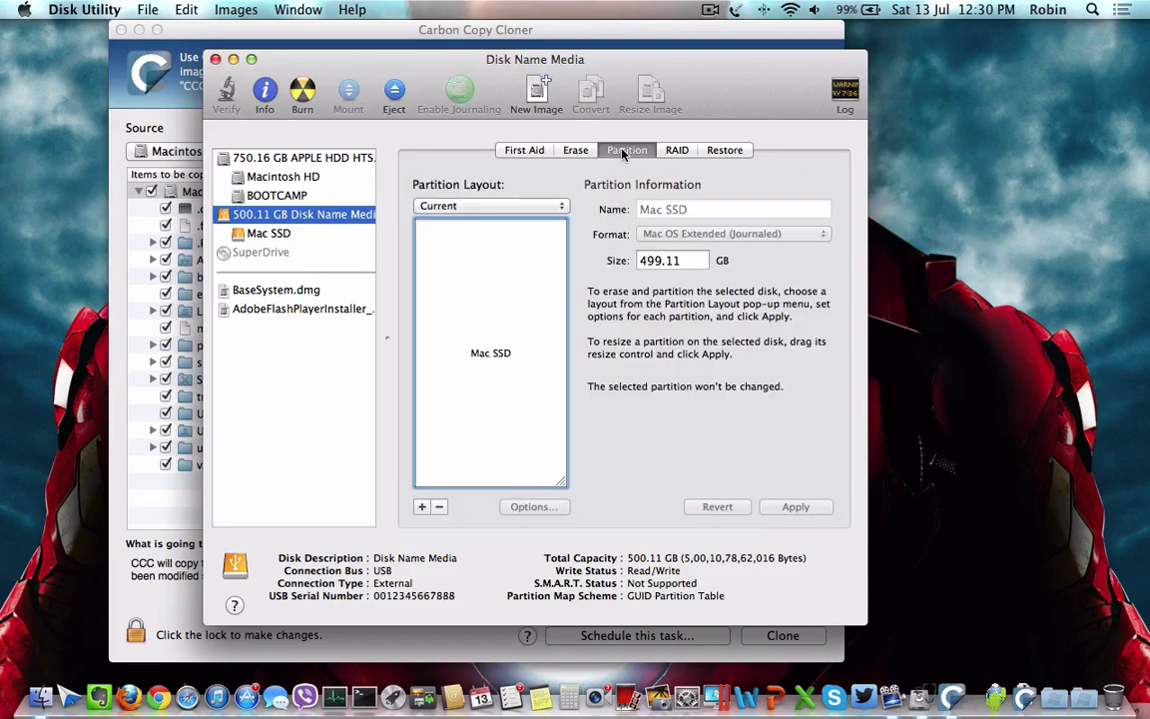
click(464, 205)
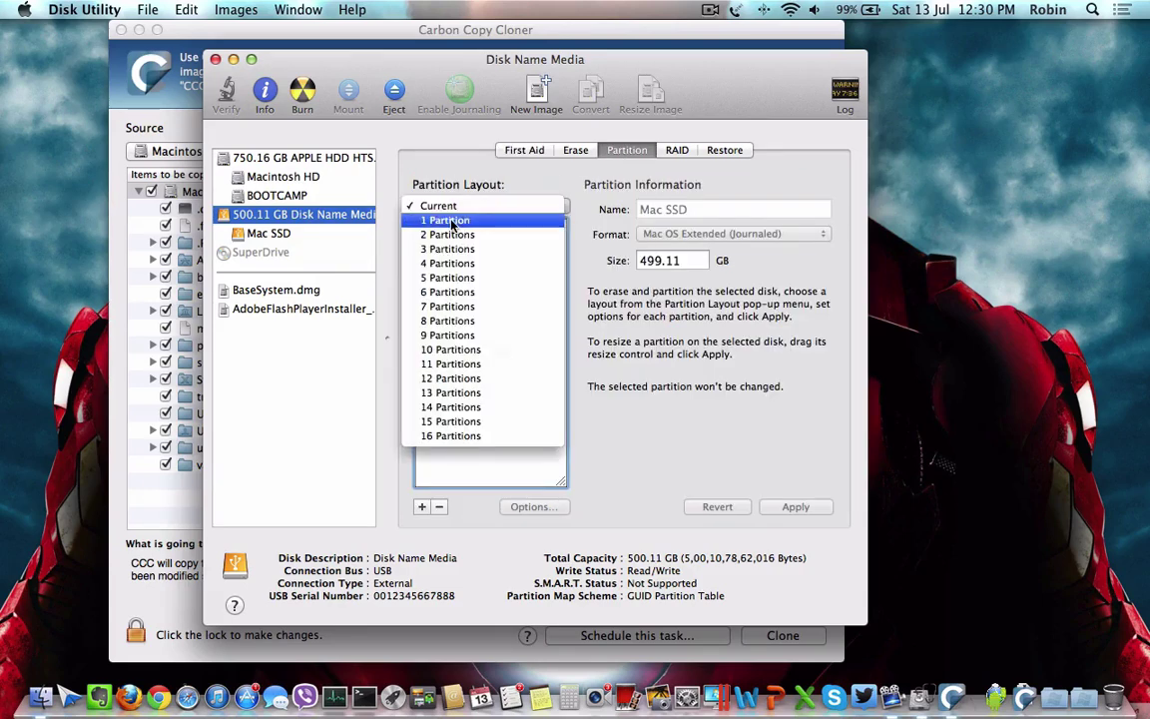
click(452, 221)
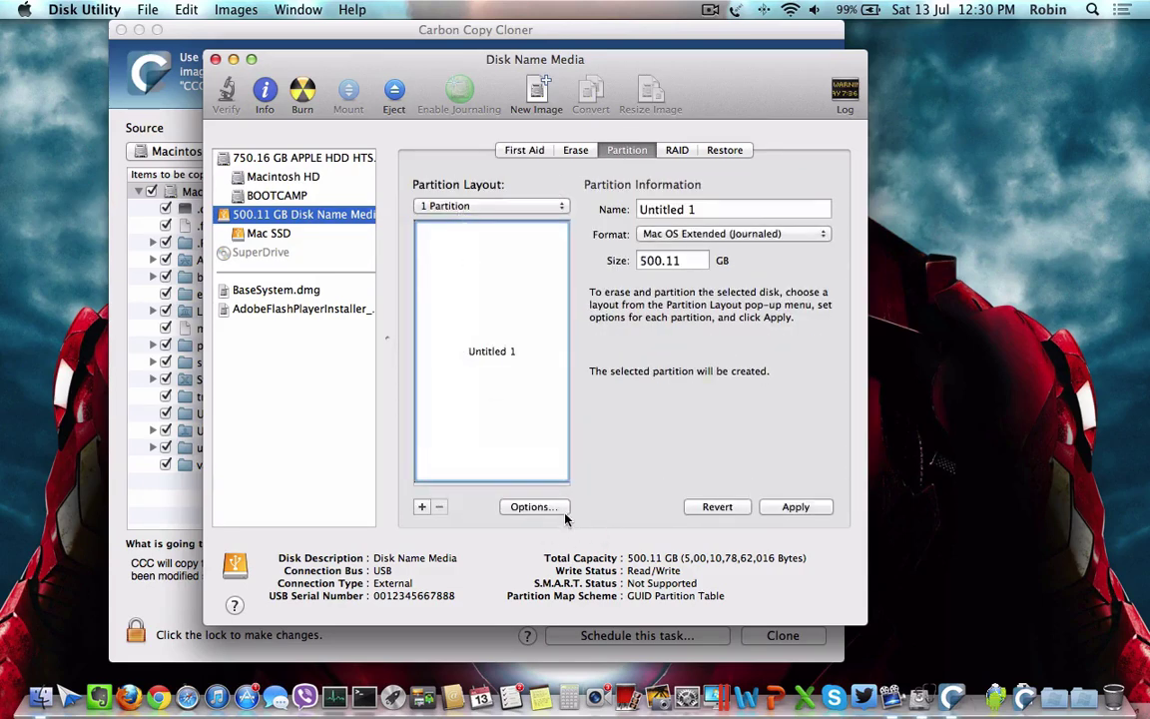
click(532, 508)
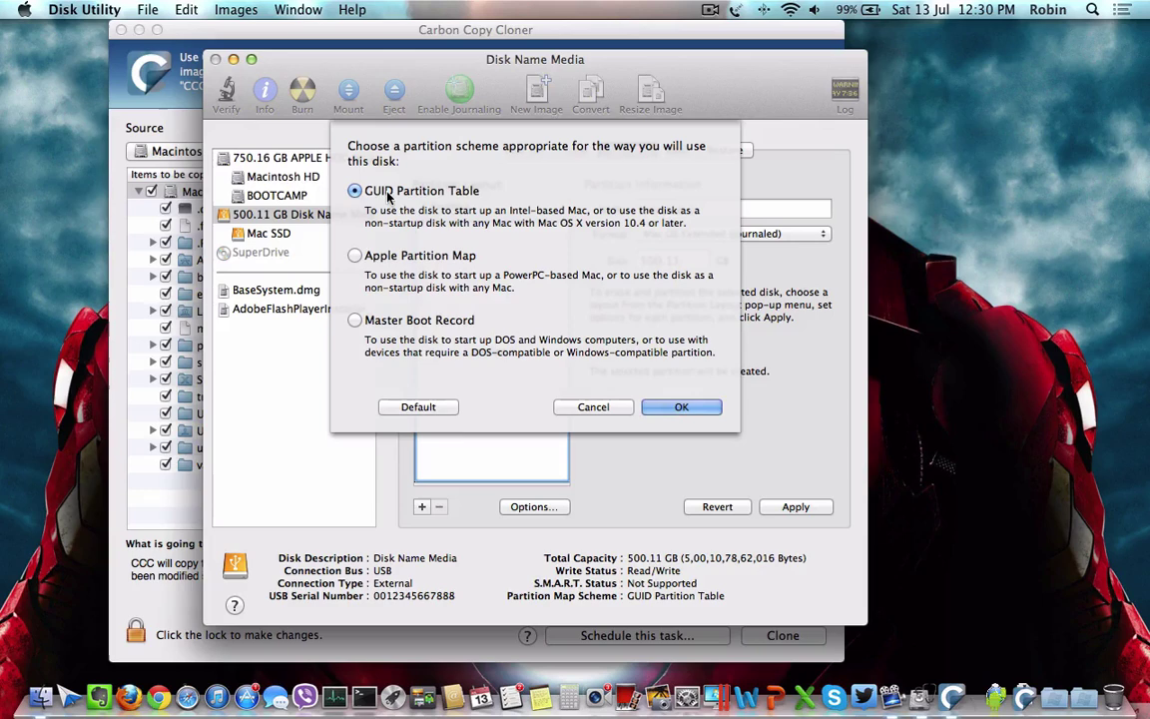
click(677, 406)
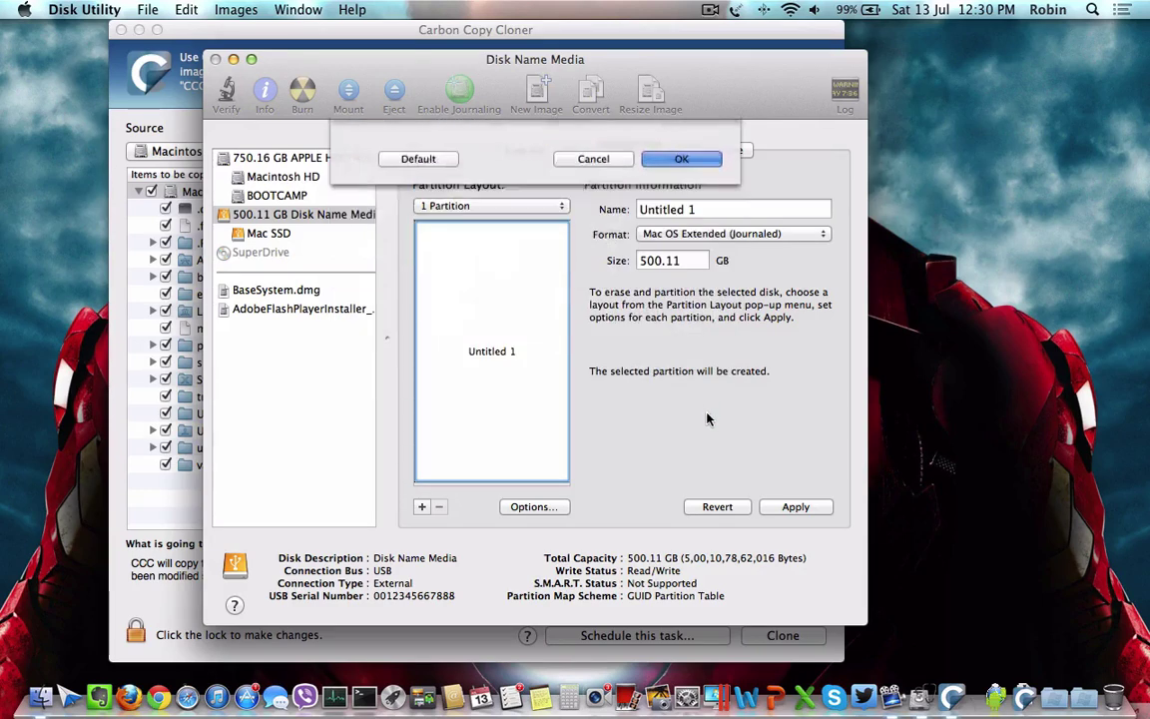
click(789, 506)
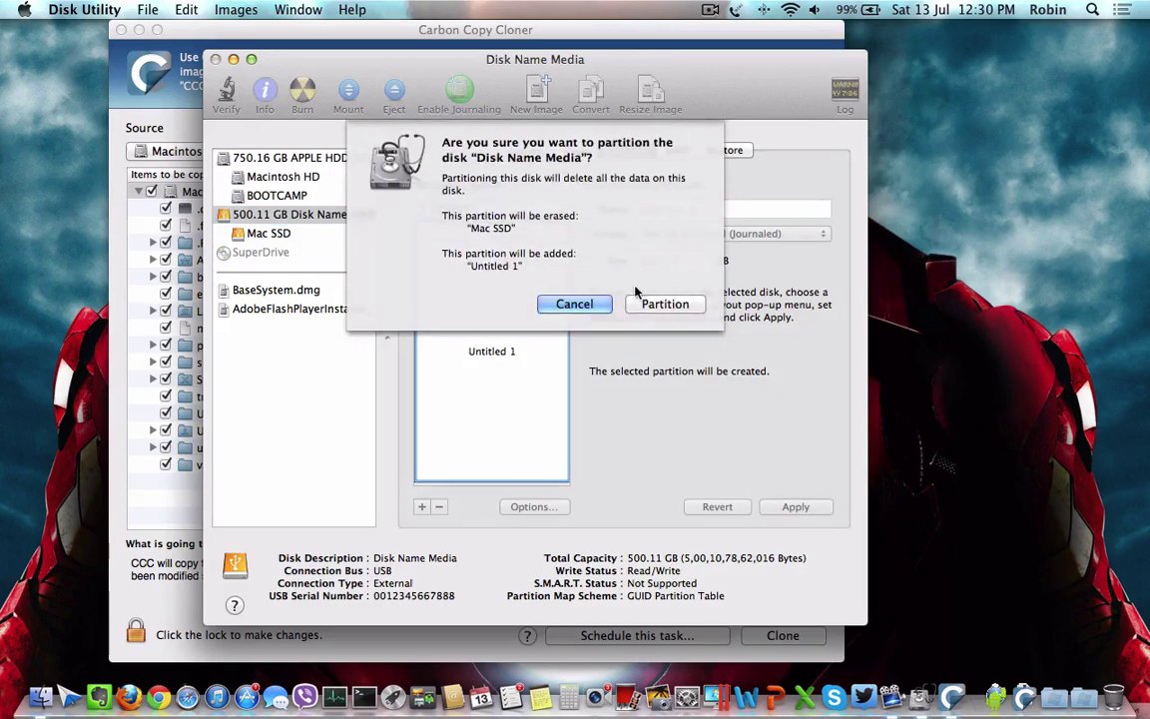
click(664, 302)
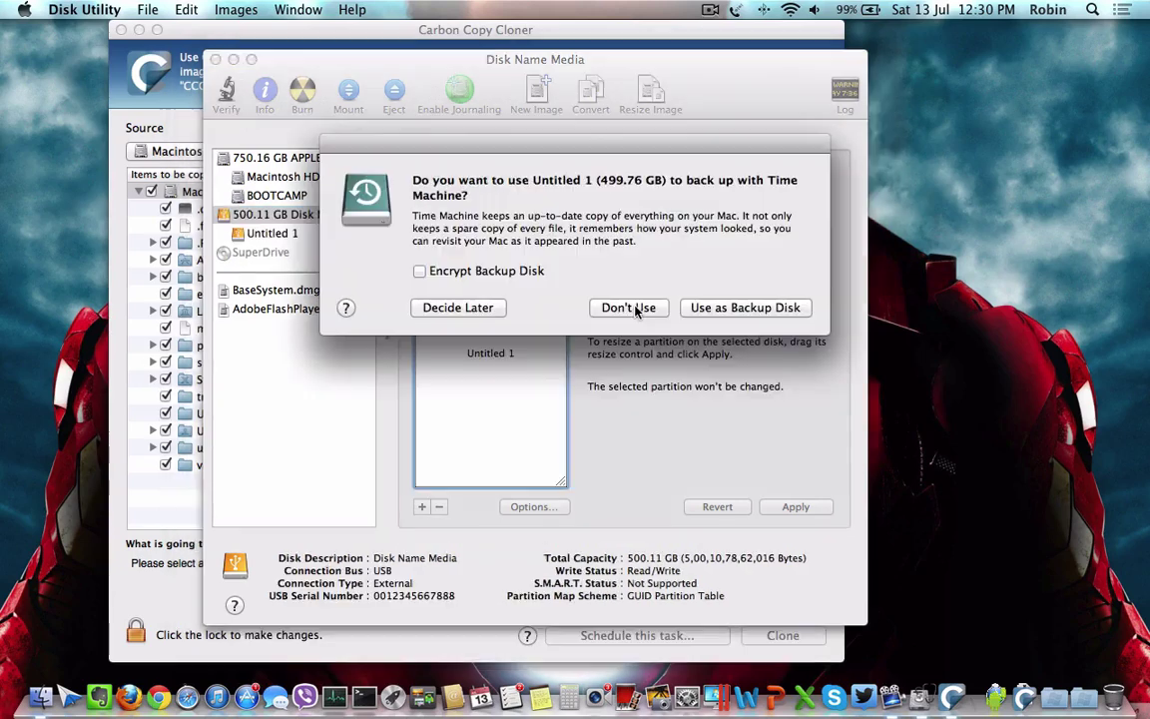
- Decline Time Machine for Untitled 1, select the volume, then close Disk Utility
click(633, 309)
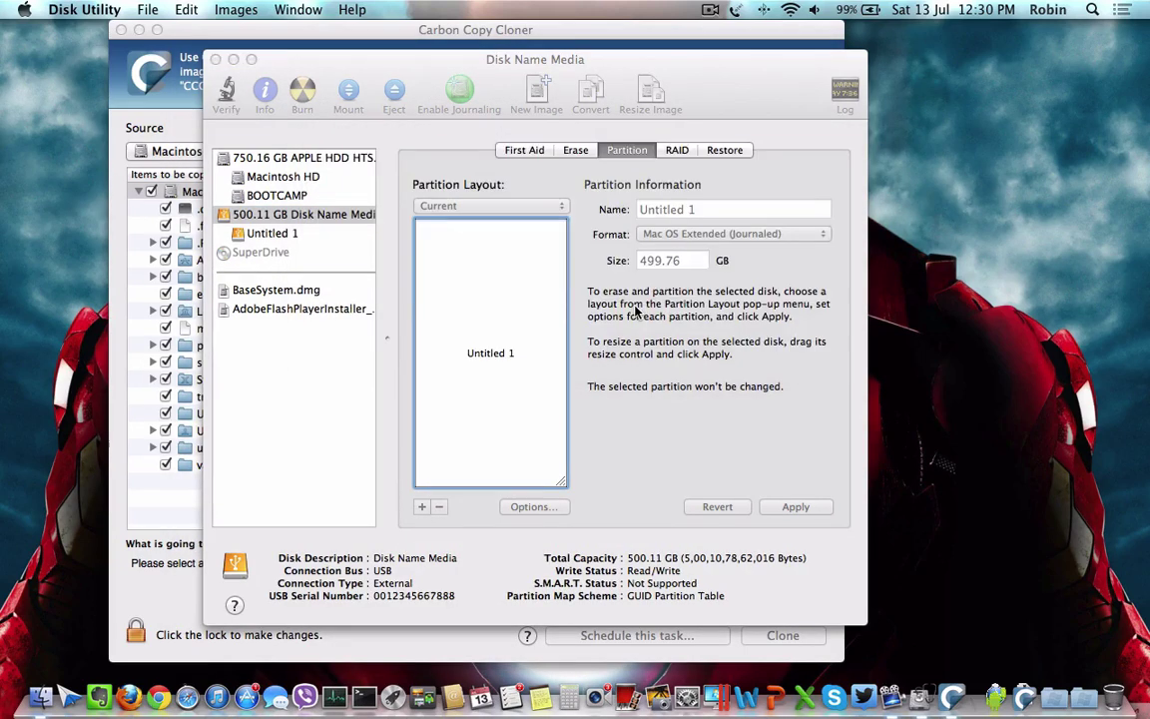
click(284, 233)
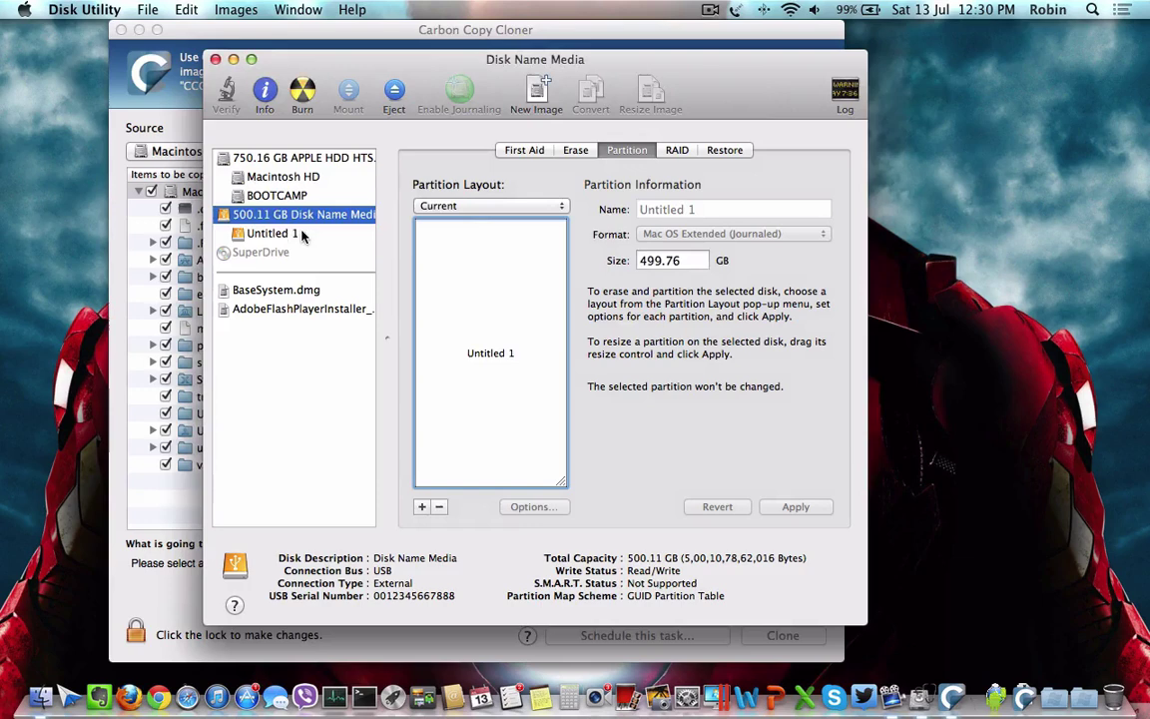
click(289, 232)
drag(378, 58, 554, 49)
click(411, 55)
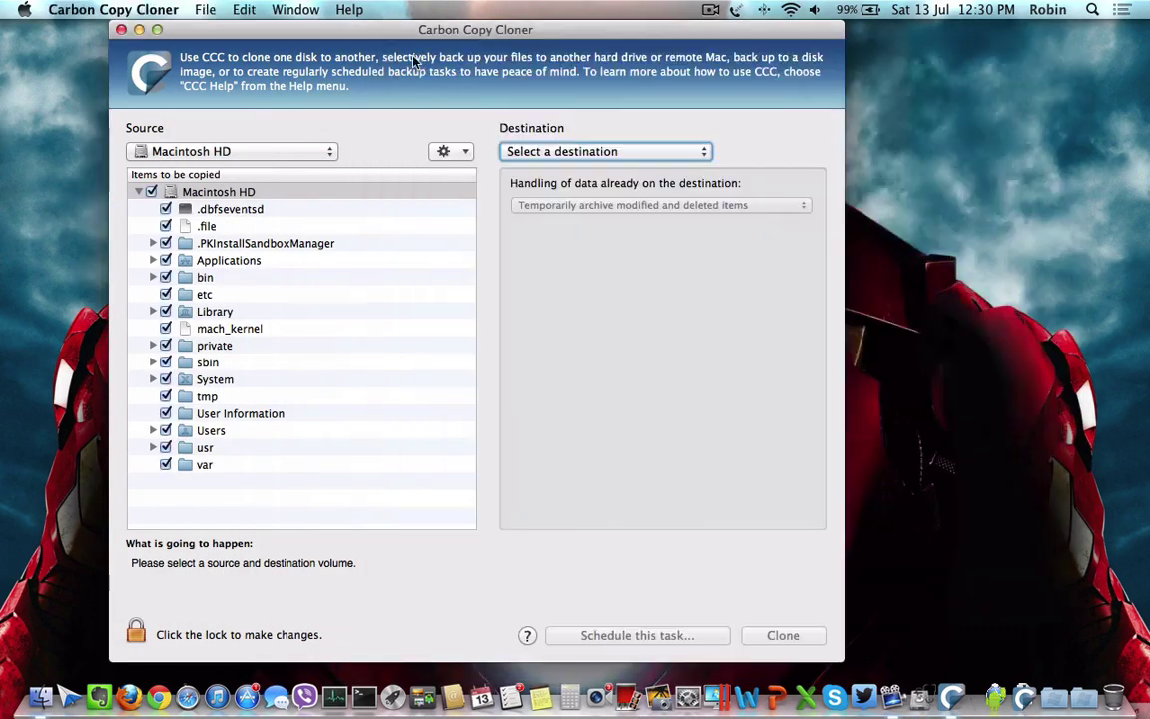
- Choose Untitled 1 as the clone destination, leaving its custom settings unchanged
click(607, 152)
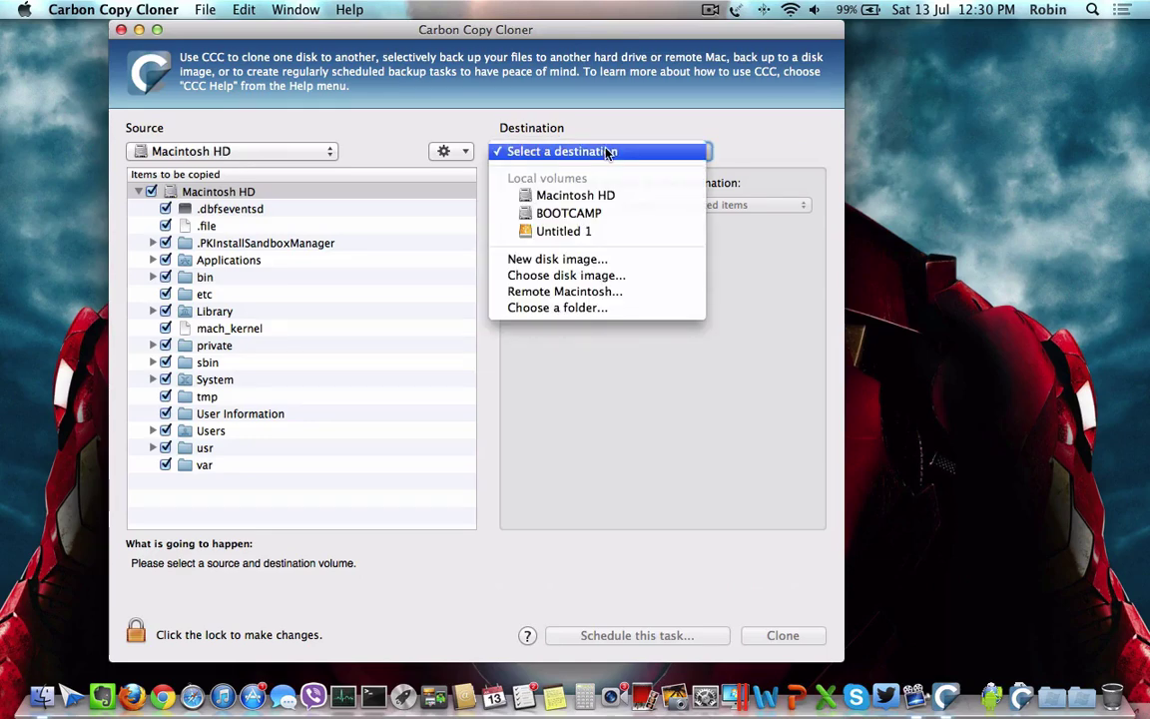
click(566, 231)
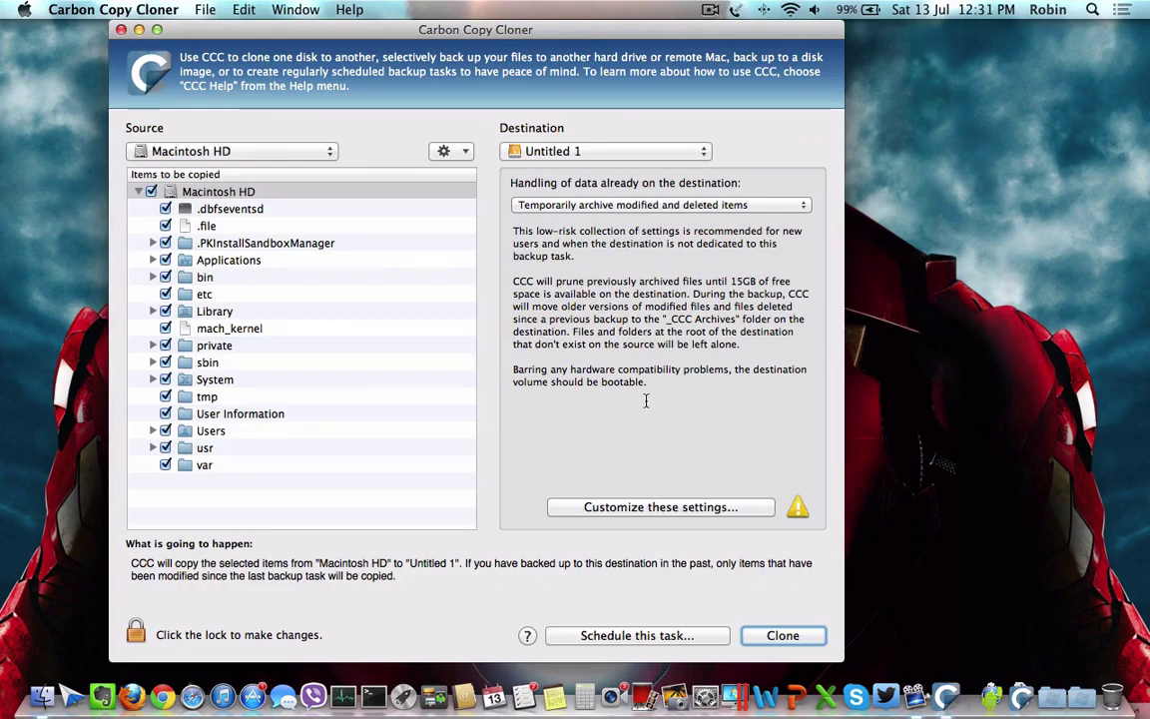
click(655, 508)
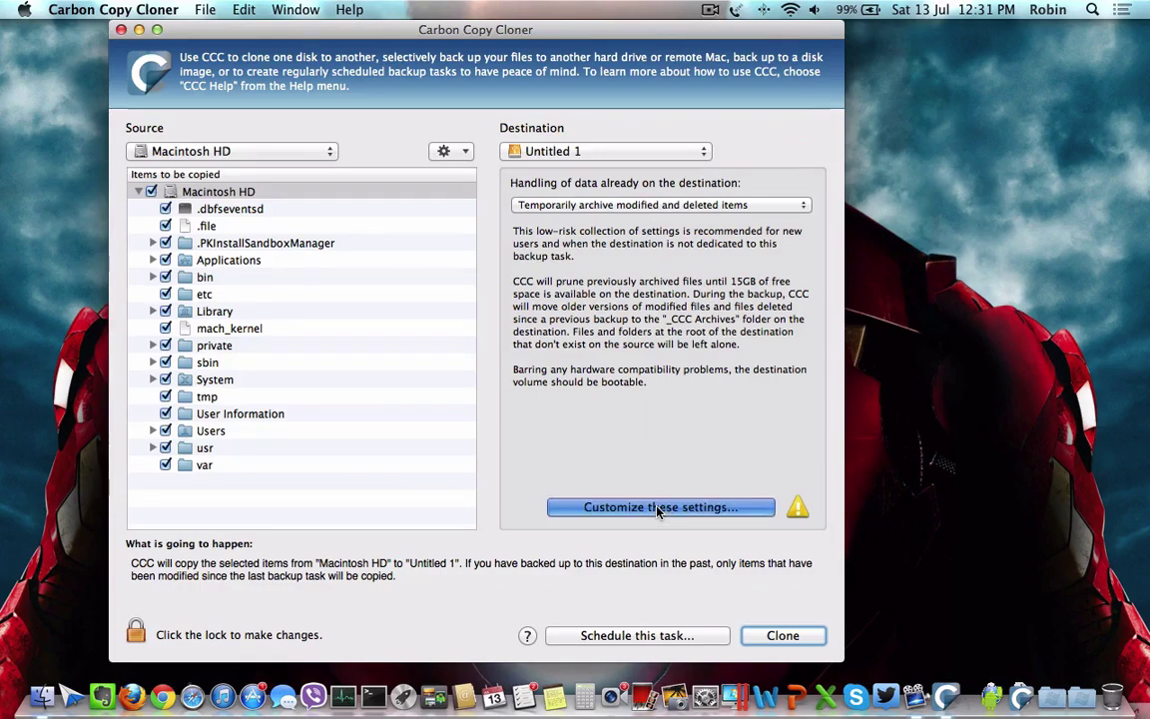
click(599, 555)
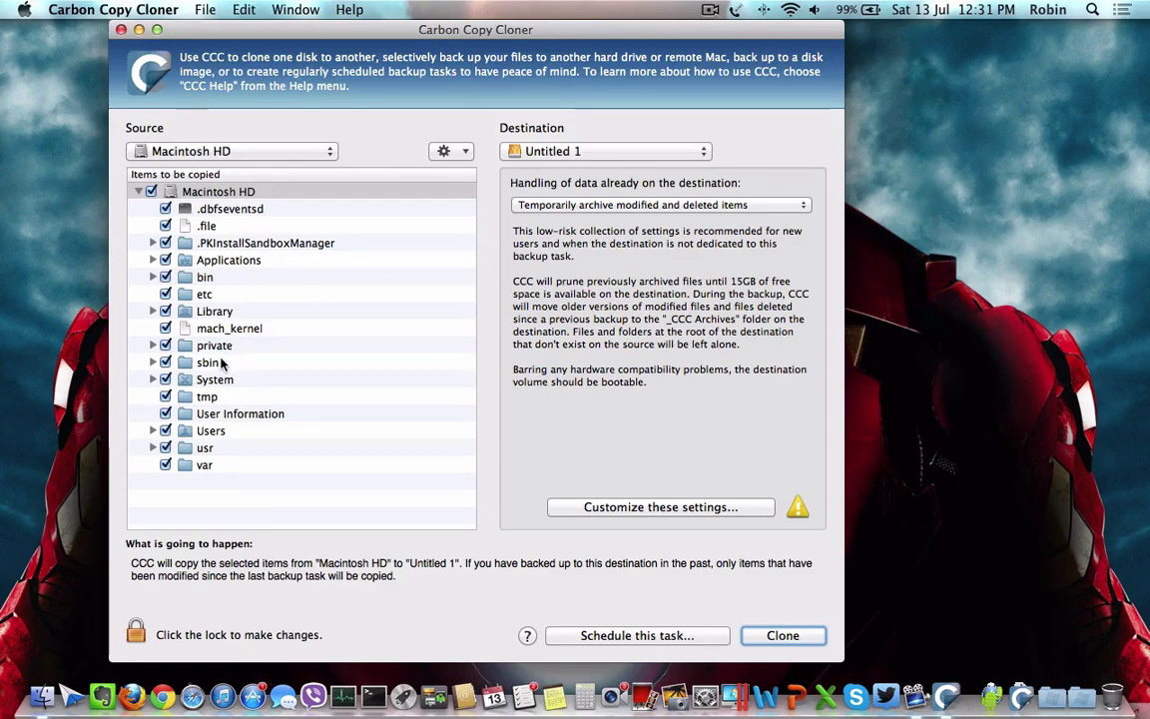
- Expand the Library folder in the source list to review its contents, then collapse it
scroll(222, 364, down, 1)
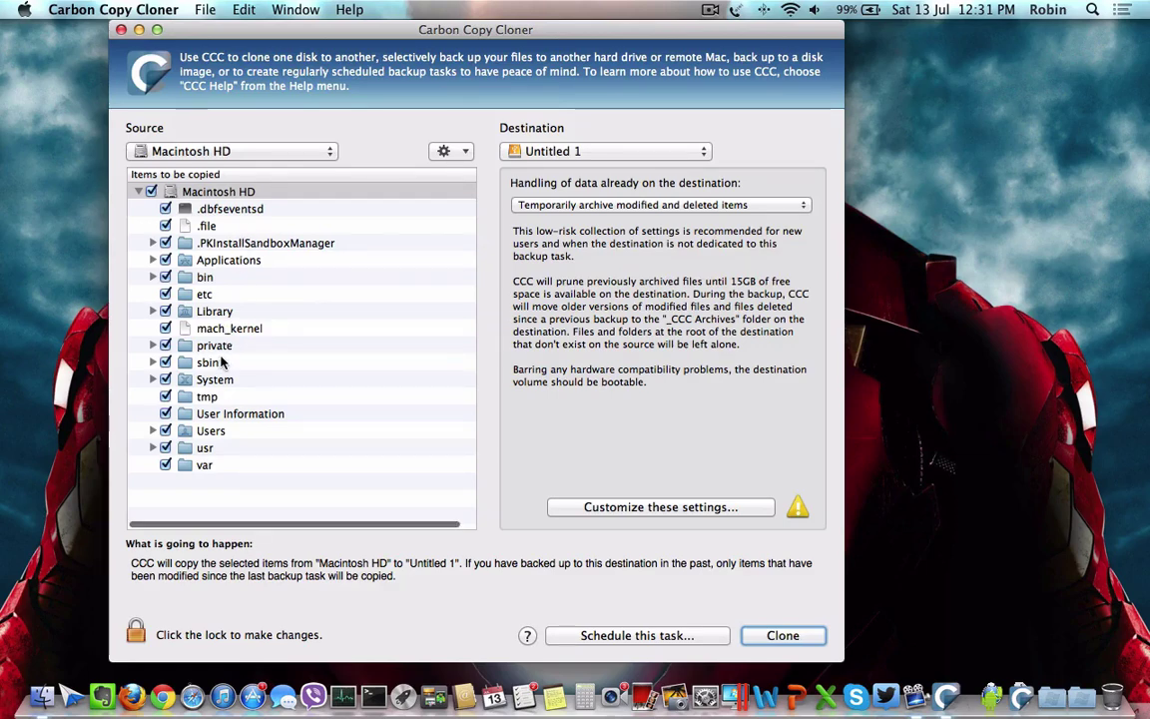
click(153, 311)
scroll(217, 415, down, 1)
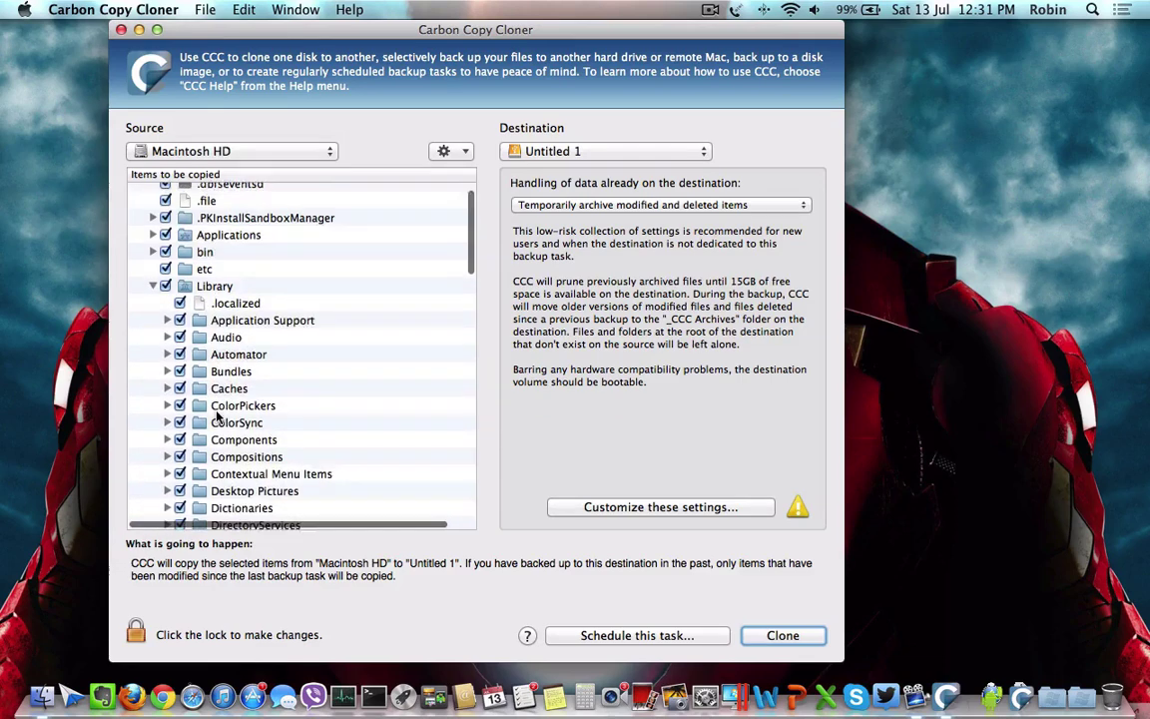
scroll(218, 416, down, 3)
scroll(205, 329, up, 2)
click(151, 252)
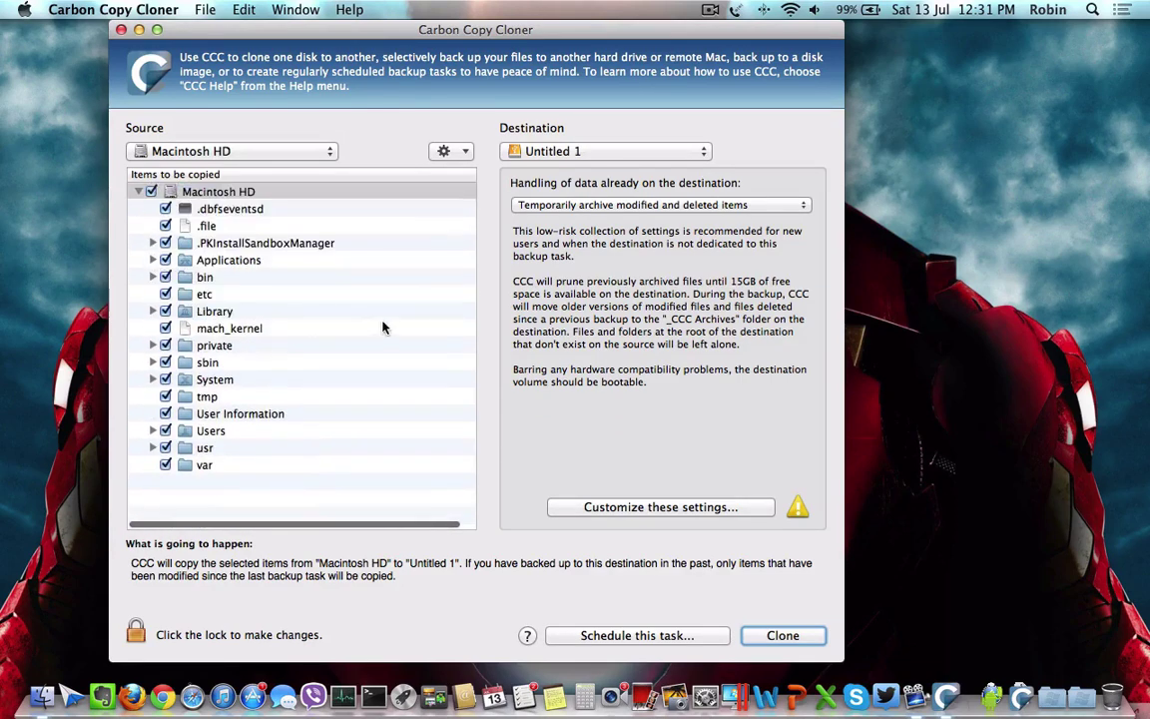
- Start cloning Macintosh HD to Untitled 1 and review the Recovery HD concern
click(785, 636)
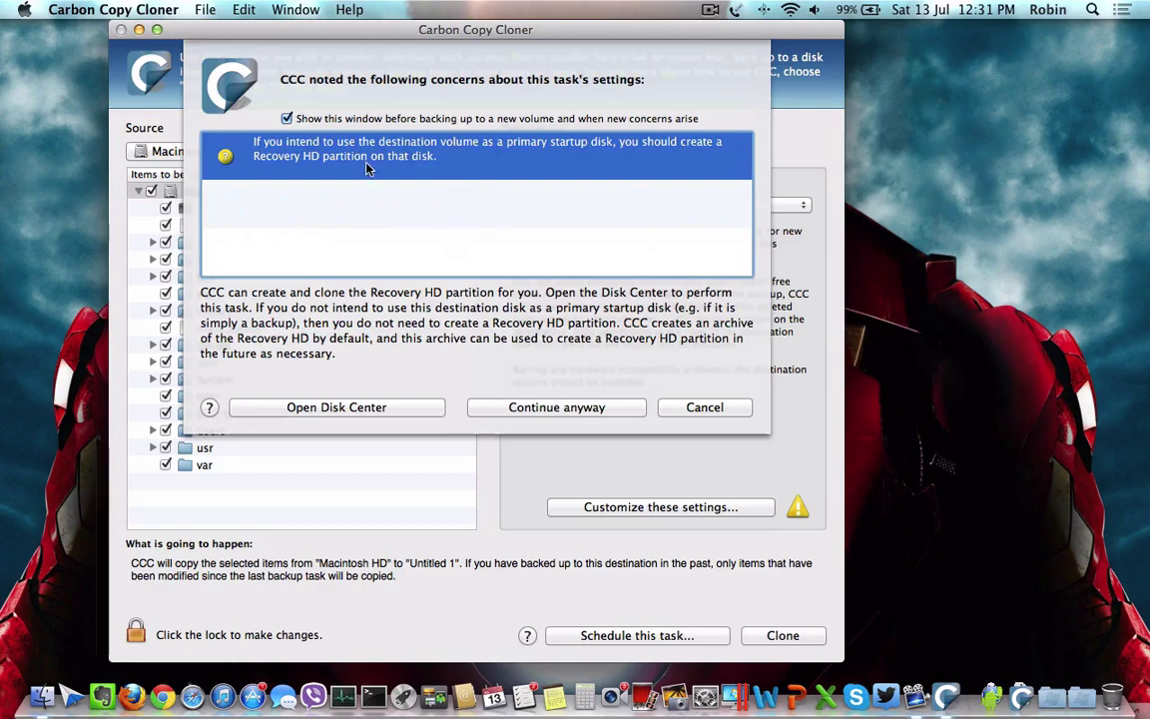
click(413, 214)
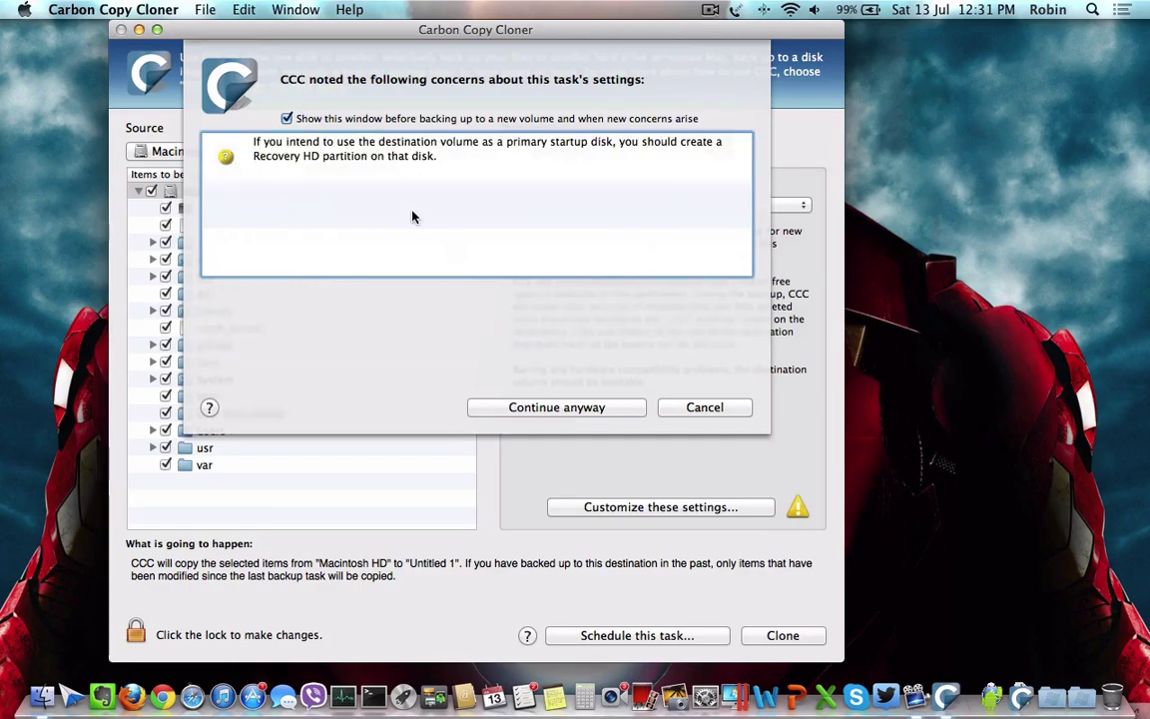
click(411, 168)
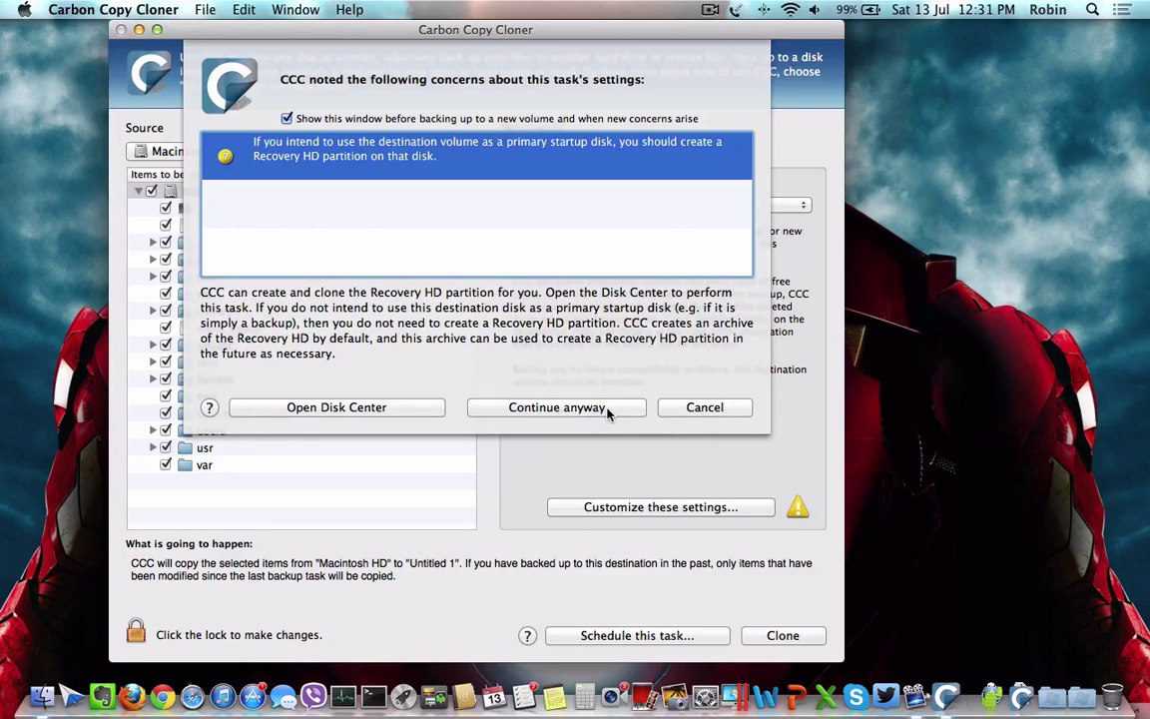
- In Disk Center, create a Recovery HD partition on Untitled 1, authorizing with the admin password
click(365, 412)
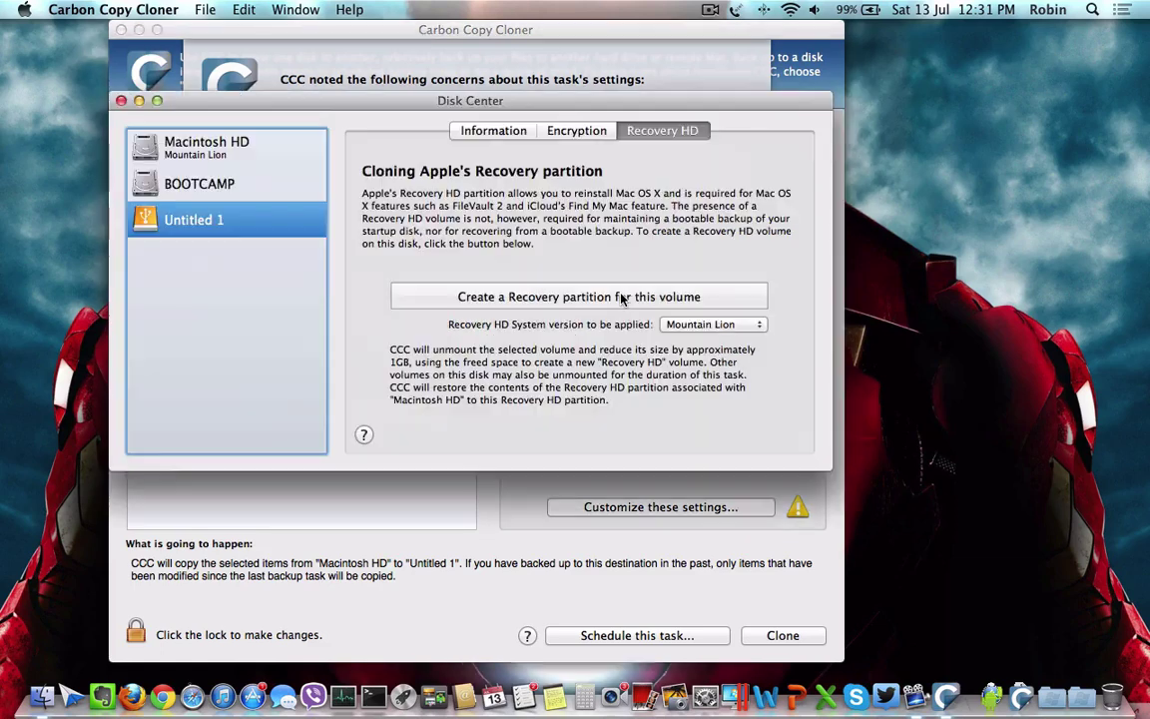
click(558, 264)
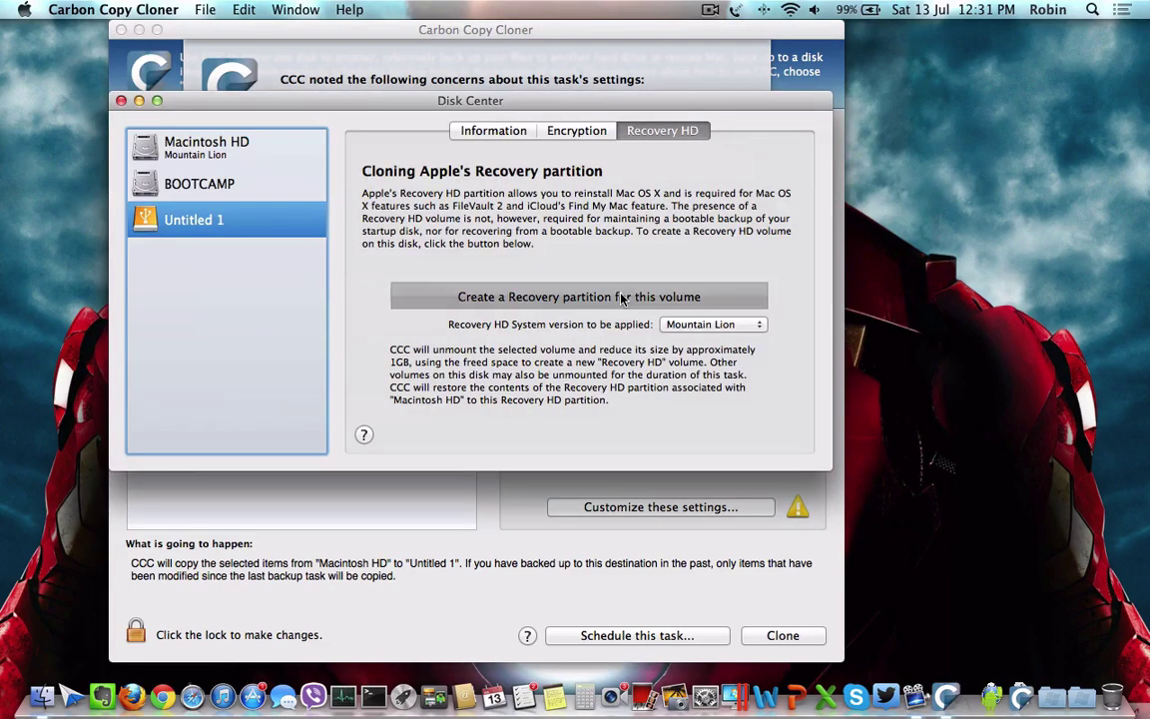
text(•••)
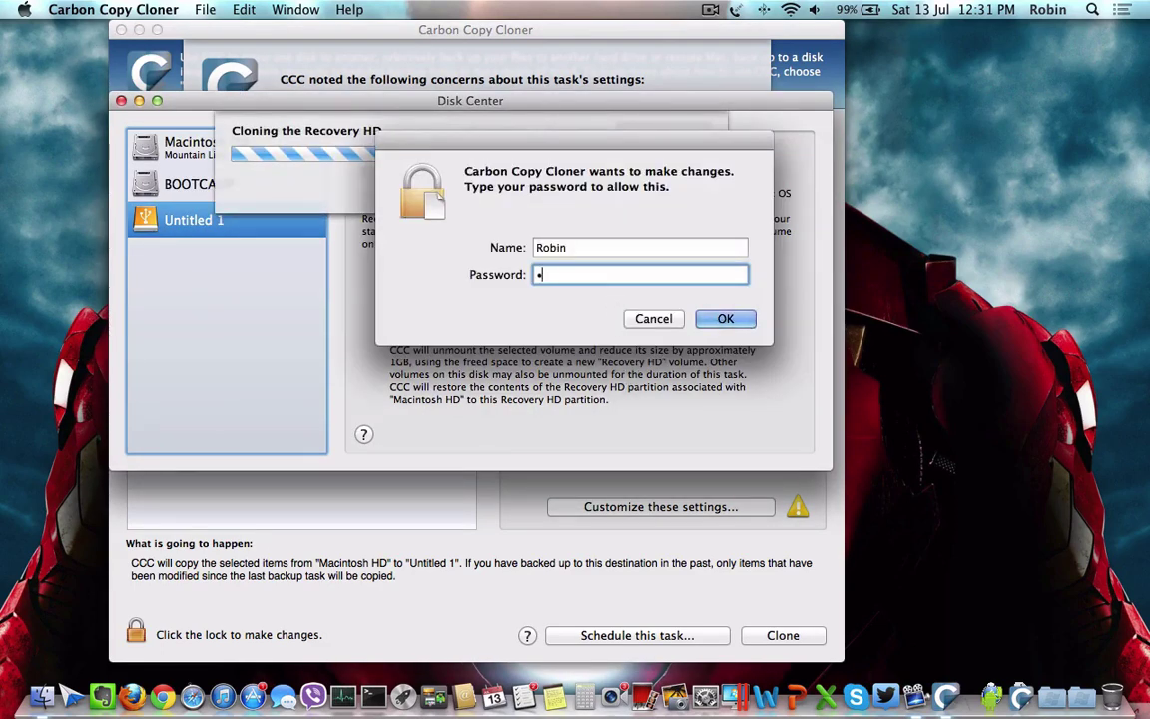
text(••••)
key(Return)
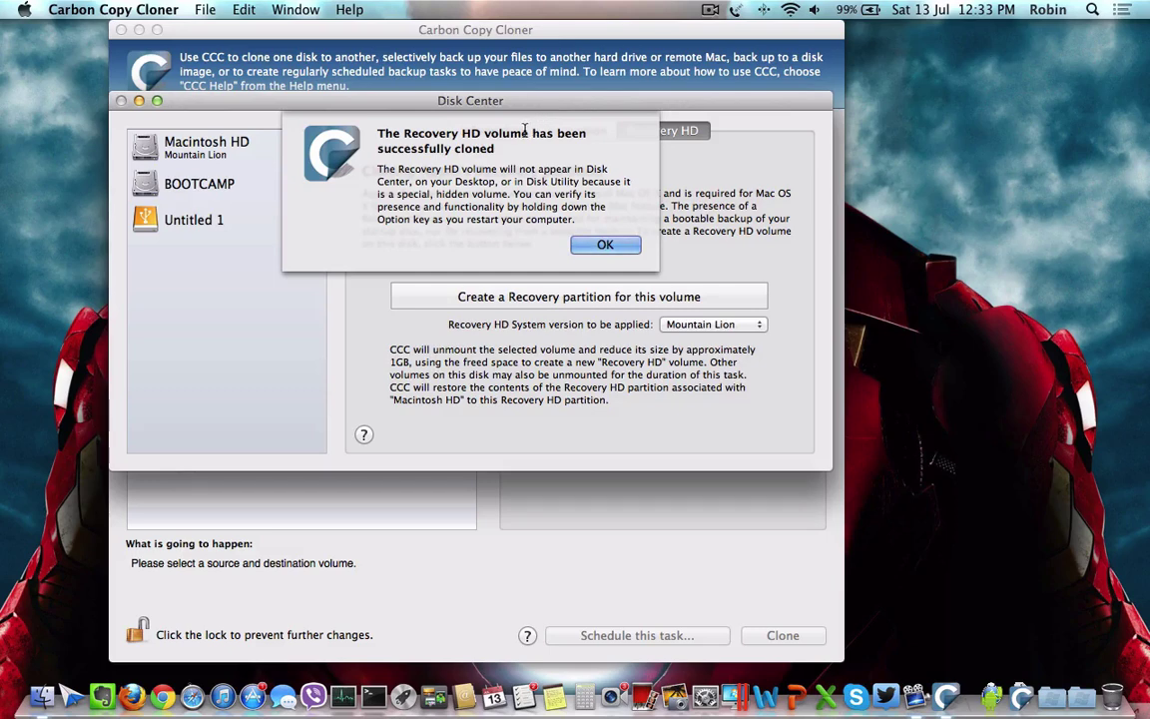
- Acknowledge the Recovery HD success, reselect Untitled 1 as destination, and start the Macintosh HD clone
click(583, 243)
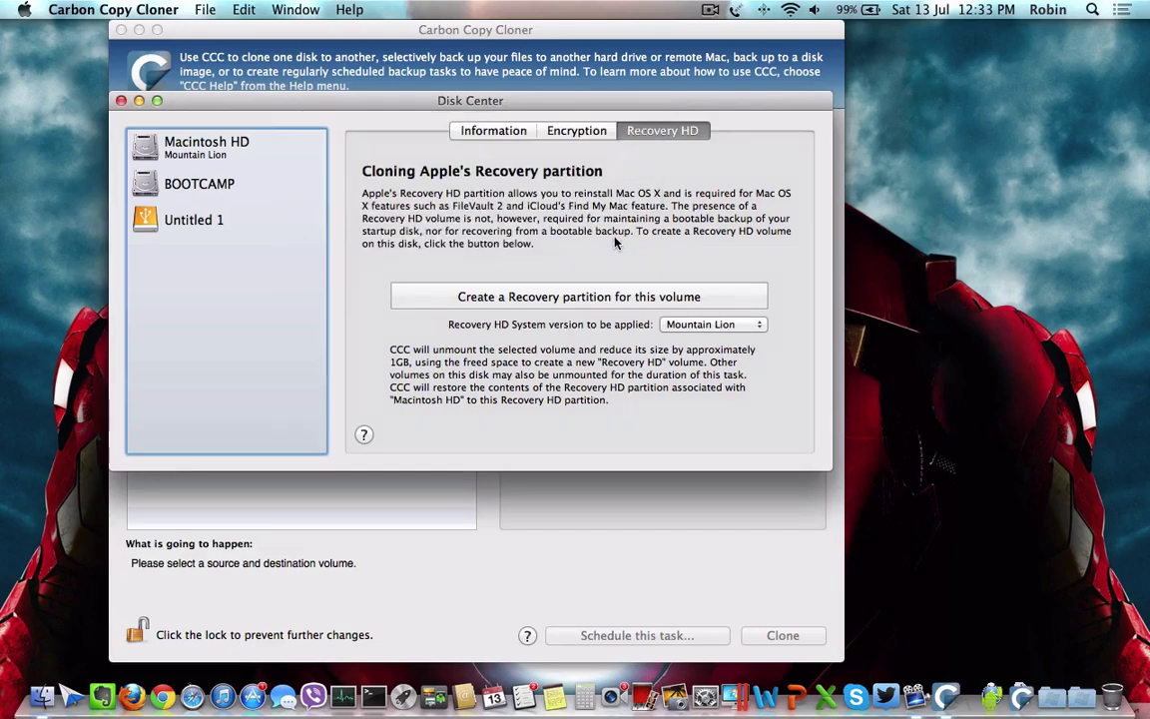
click(120, 101)
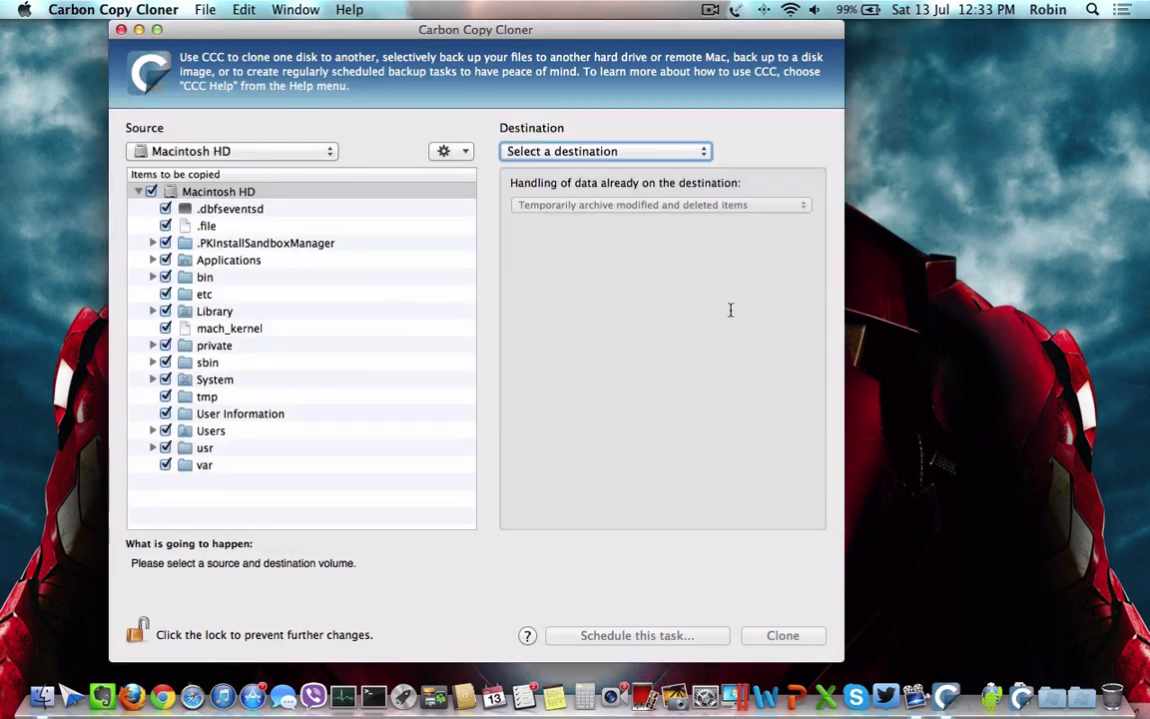
click(591, 145)
click(545, 229)
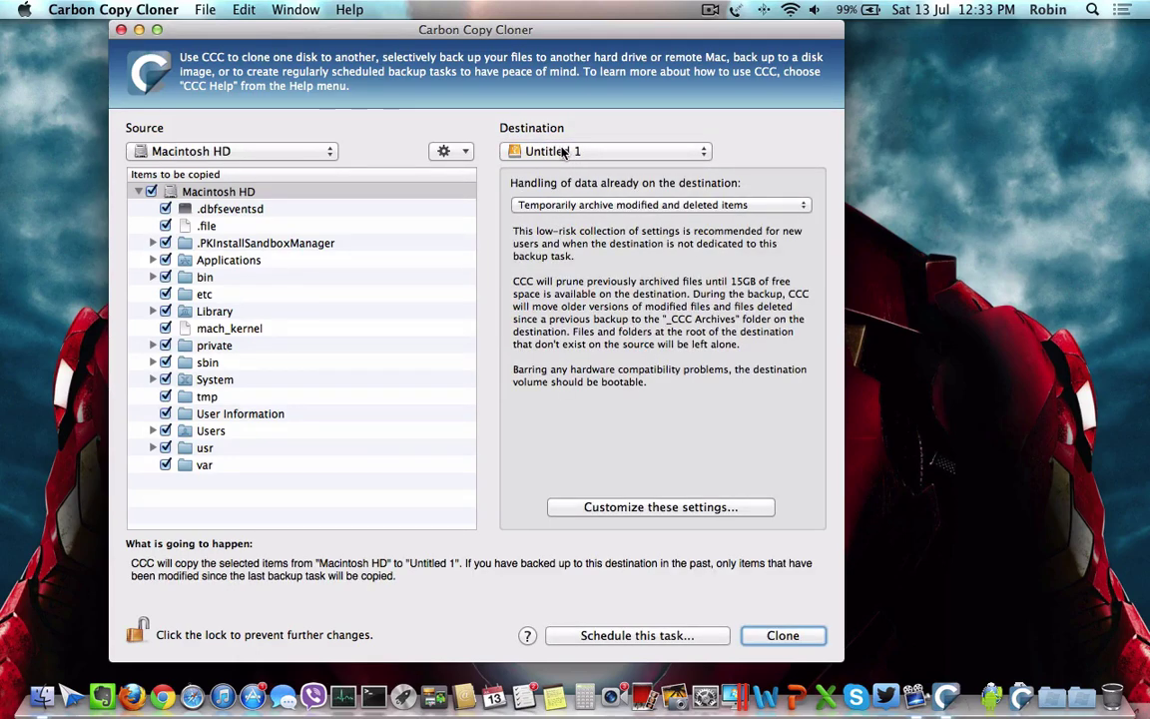
click(785, 640)
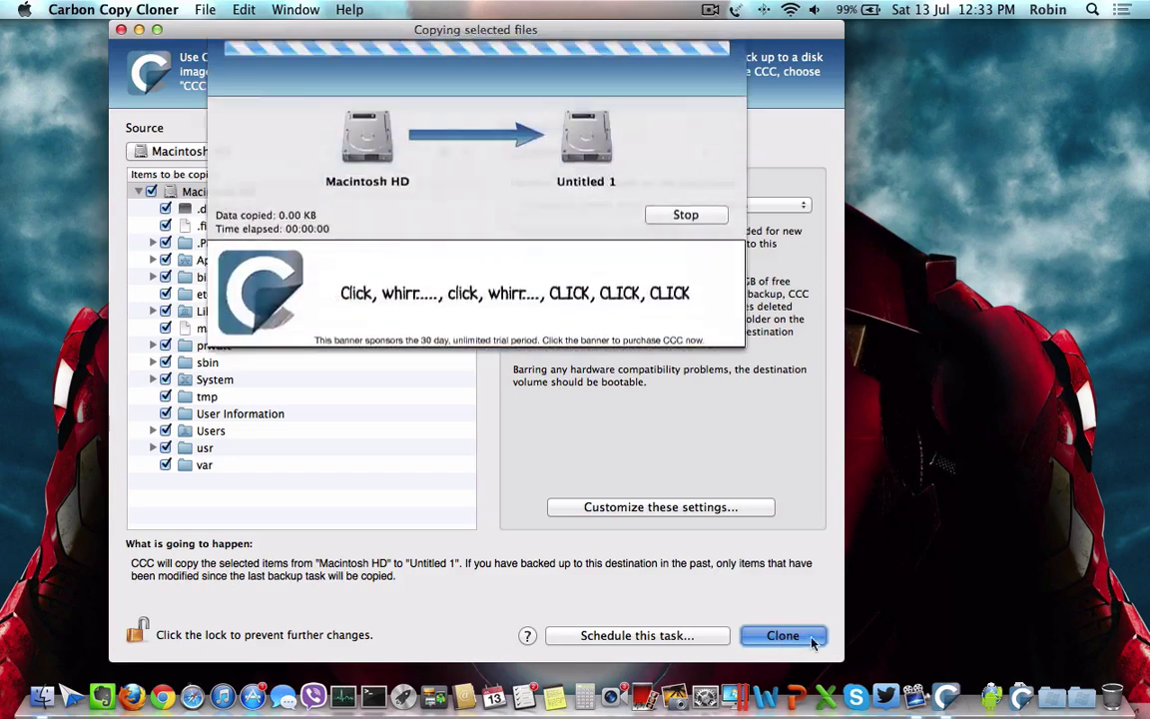